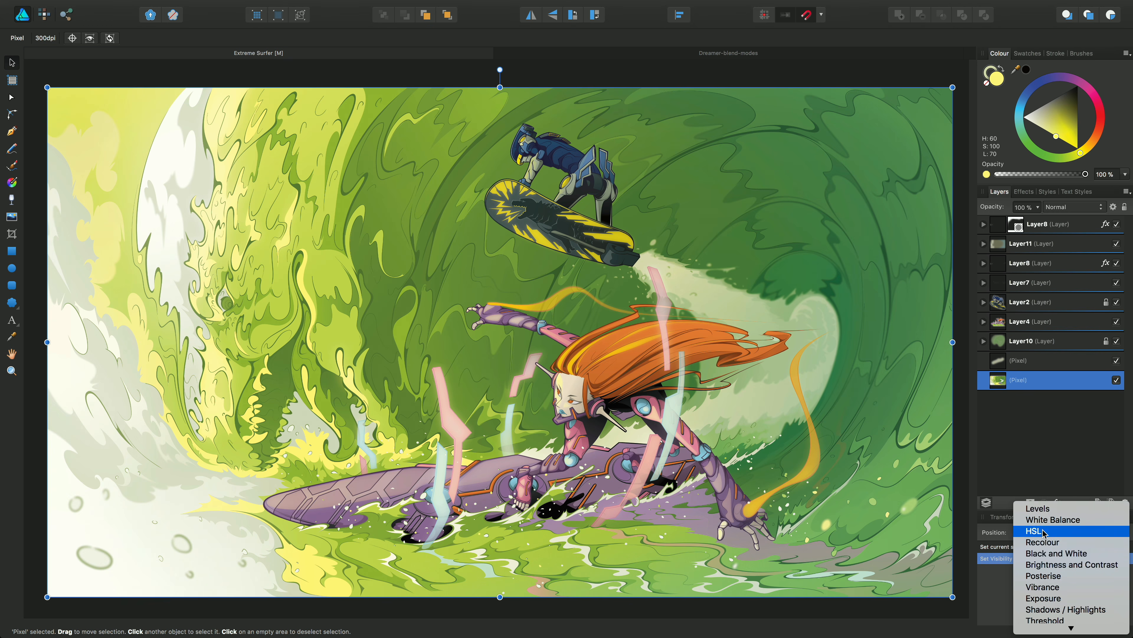
# Step: Add an HSL adjustment with a -100° hue shift to the wave background's pixel layer, and select it in the Pixel Persona
pyautogui.click(1047, 529)
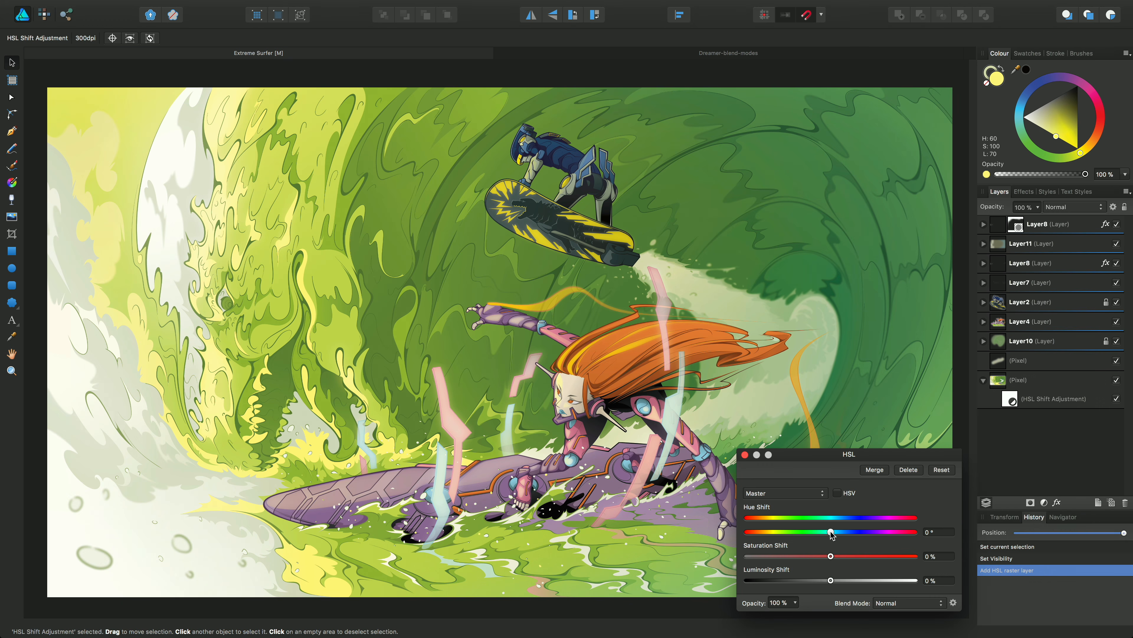
pyautogui.moveTo(831, 533); pyautogui.dragTo(785, 534)
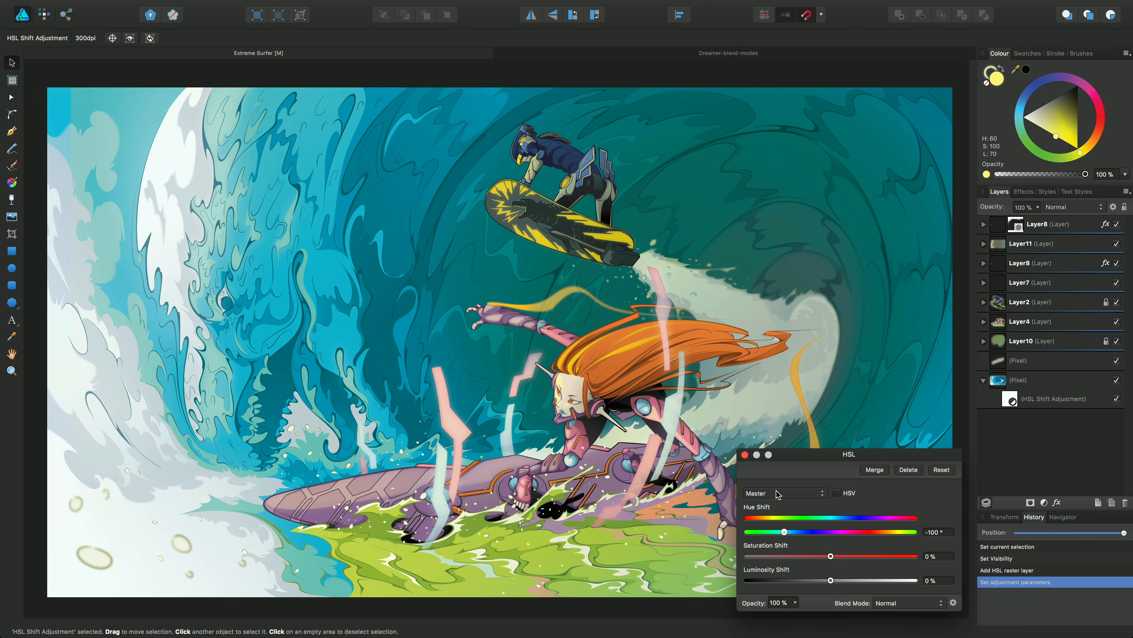
pyautogui.click(745, 455)
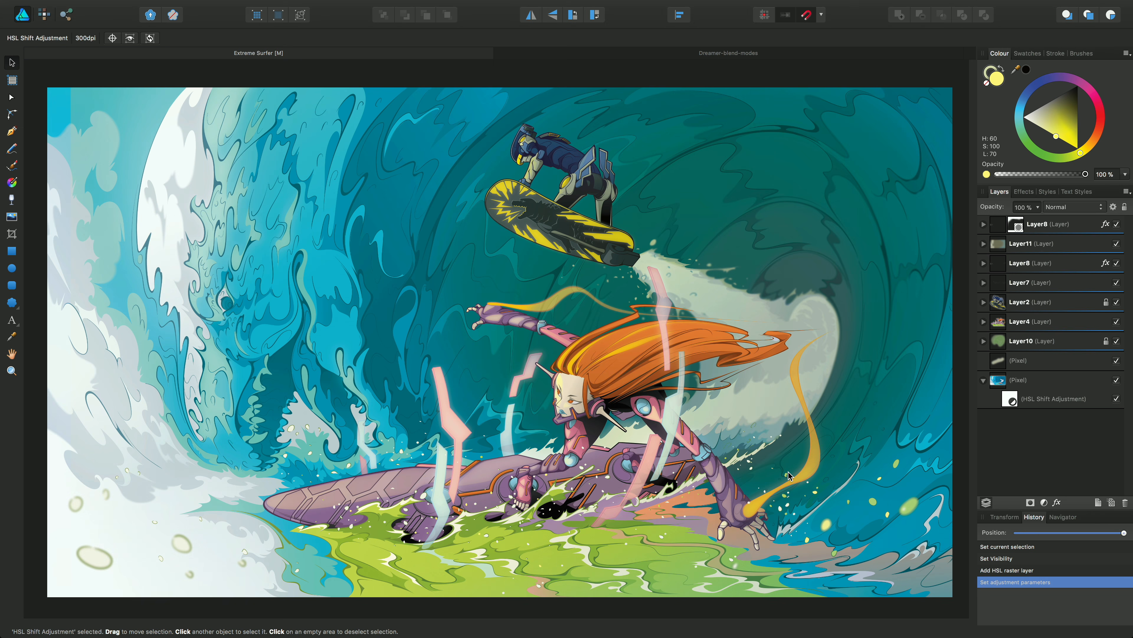
pyautogui.click(1012, 401)
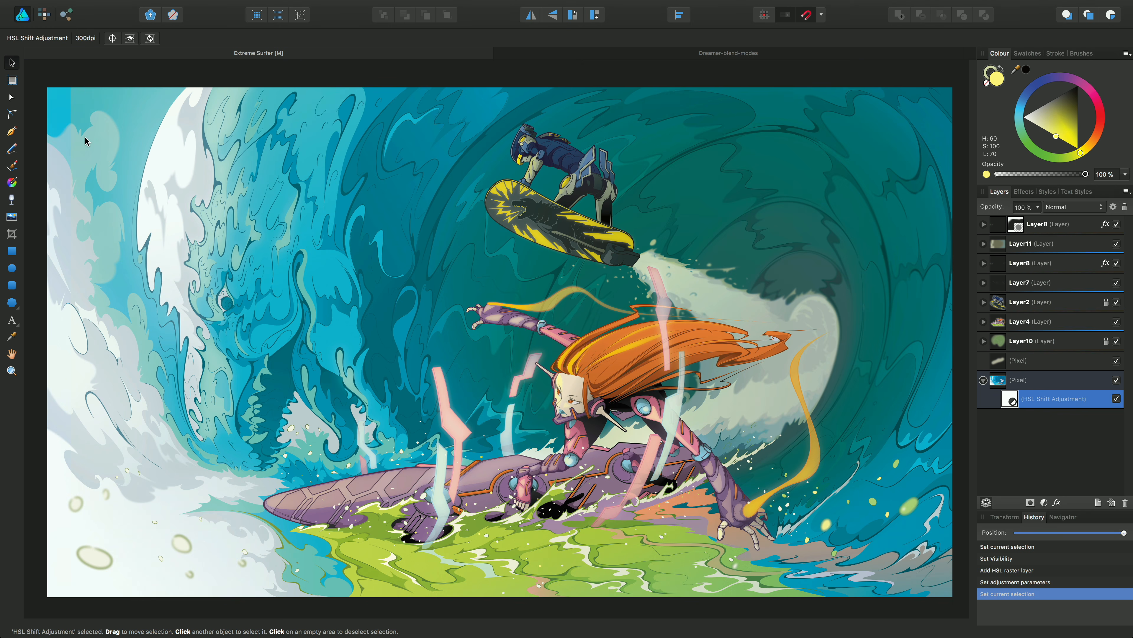
pyautogui.click(43, 15)
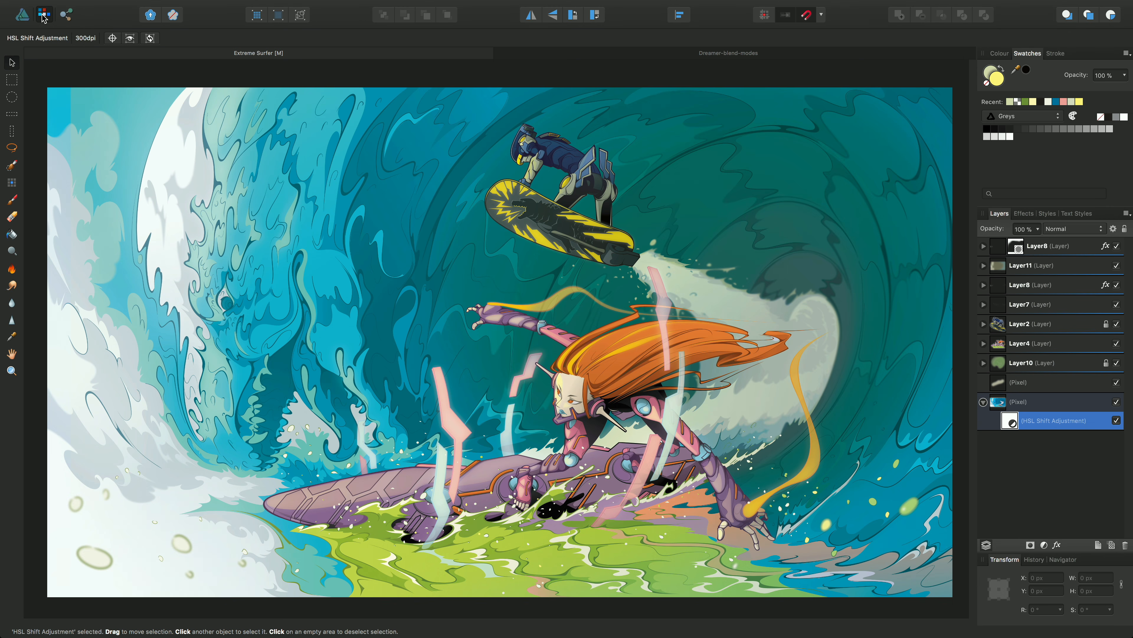
# Step: Try erasing the HSL adjustment over the wave creature with the Erase Brush at 47% opacity, and undo the strokes
pyautogui.click(13, 218)
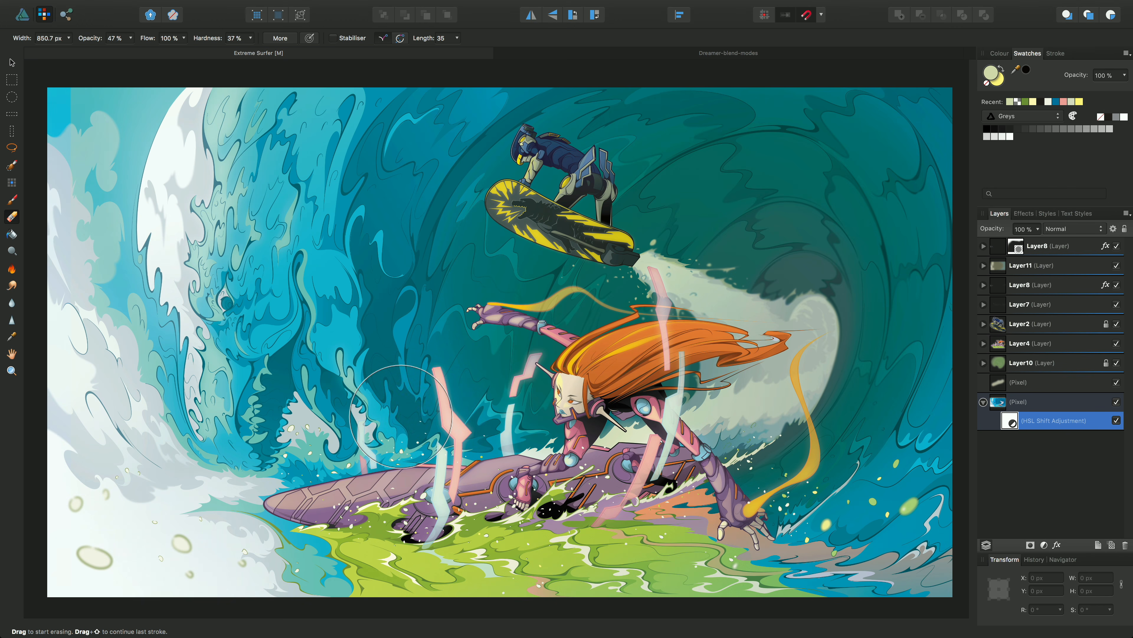
pyautogui.moveTo(401, 415)
pyautogui.mouseDown()
pyautogui.moveTo(291, 417)
pyautogui.moveTo(324, 424)
pyautogui.moveTo(316, 432)
pyautogui.moveTo(276, 420)
pyautogui.moveTo(247, 395)
pyautogui.moveTo(227, 326)
pyautogui.moveTo(225, 384)
pyautogui.moveTo(218, 225)
pyautogui.moveTo(233, 157)
pyautogui.moveTo(232, 301)
pyautogui.moveTo(279, 389)
pyautogui.moveTo(320, 351)
pyautogui.moveTo(345, 384)
pyautogui.moveTo(382, 377)
pyautogui.moveTo(411, 401)
pyautogui.moveTo(445, 401)
pyautogui.moveTo(481, 424)
pyautogui.moveTo(533, 420)
pyautogui.moveTo(444, 433)
pyautogui.moveTo(279, 426)
pyautogui.moveTo(267, 144)
pyautogui.moveTo(244, 279)
pyautogui.moveTo(329, 314)
pyautogui.mouseUp()
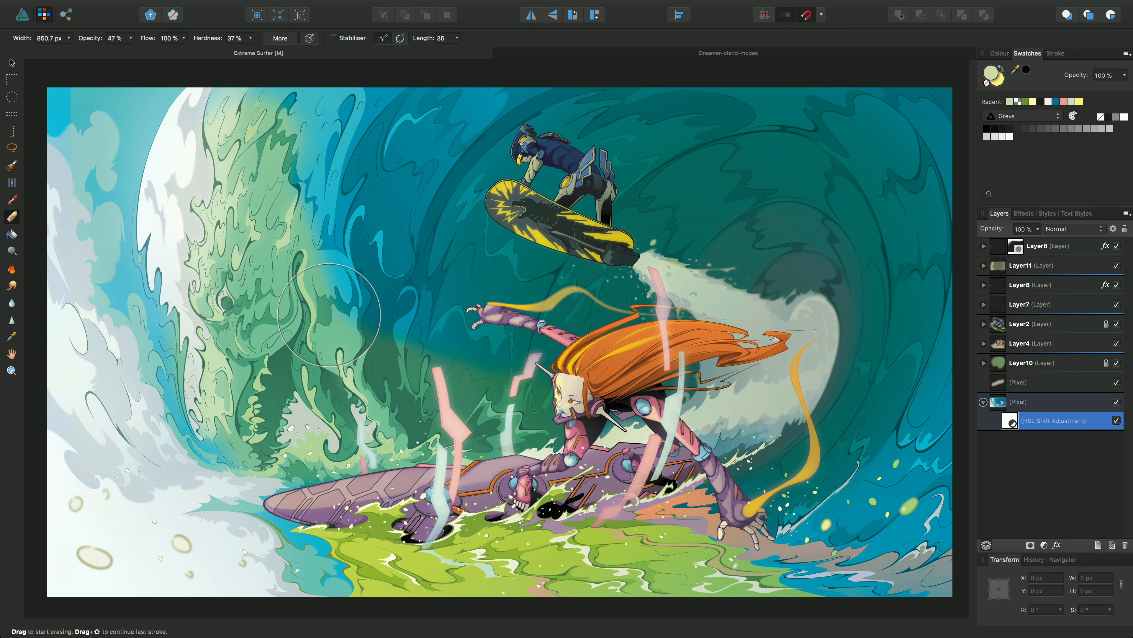
pyautogui.click(329, 314)
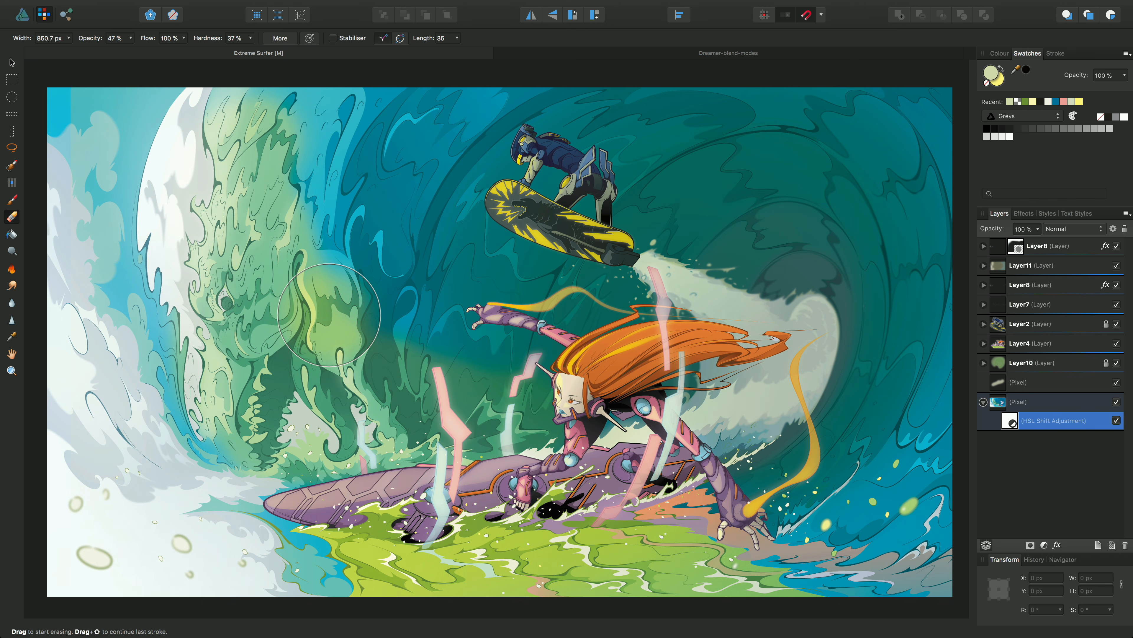
pyautogui.press('super+z')
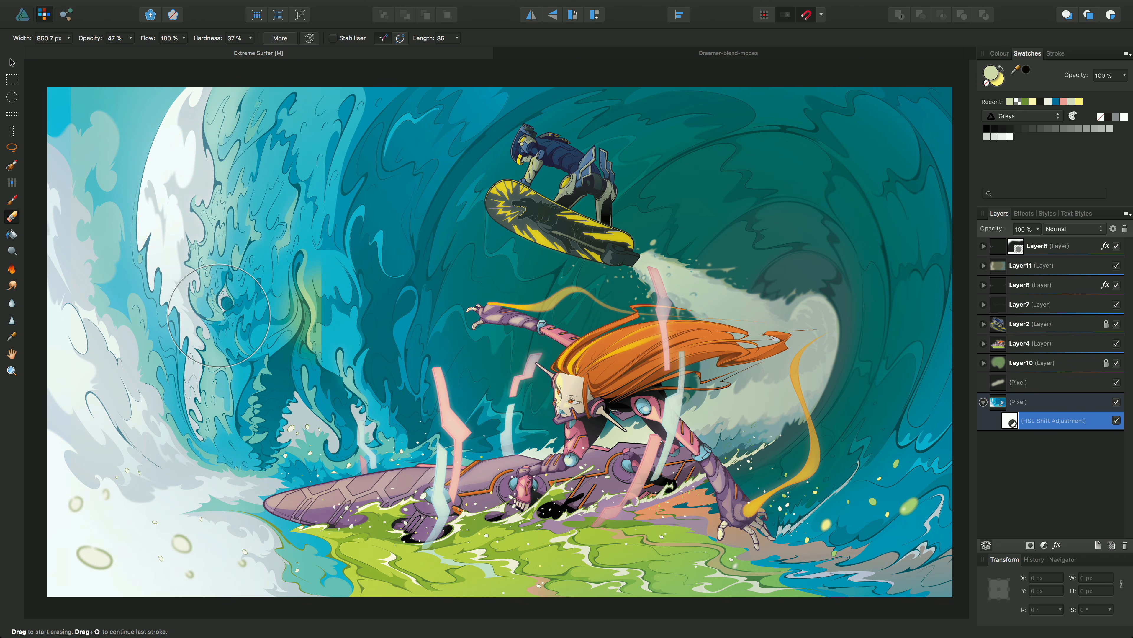
# Step: Mask the HSL adjustment over the wave creature by painting in black at 34% brush opacity
pyautogui.click(13, 201)
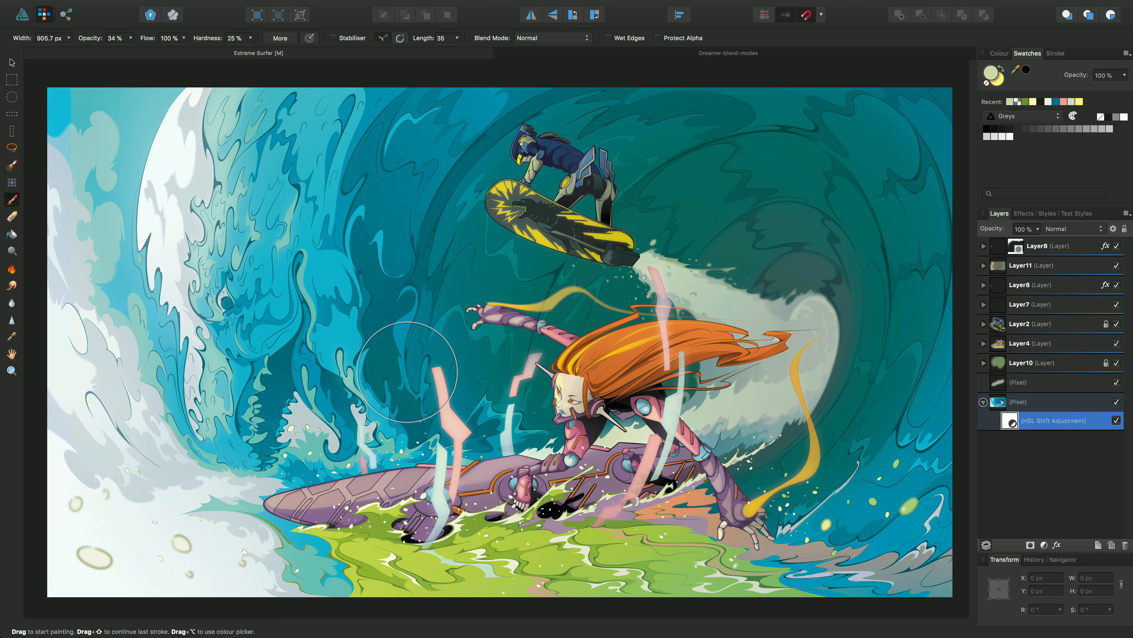
pyautogui.click(1026, 71)
pyautogui.moveTo(329, 360)
pyautogui.mouseDown()
pyautogui.moveTo(345, 369)
pyautogui.moveTo(353, 401)
pyautogui.moveTo(421, 422)
pyautogui.moveTo(371, 440)
pyautogui.moveTo(312, 428)
pyautogui.moveTo(228, 350)
pyautogui.moveTo(240, 397)
pyautogui.moveTo(223, 303)
pyautogui.moveTo(238, 192)
pyautogui.moveTo(330, 400)
pyautogui.moveTo(308, 308)
pyautogui.moveTo(486, 460)
pyautogui.moveTo(437, 410)
pyautogui.moveTo(484, 416)
pyautogui.moveTo(387, 382)
pyautogui.moveTo(157, 87)
pyautogui.mouseUp()
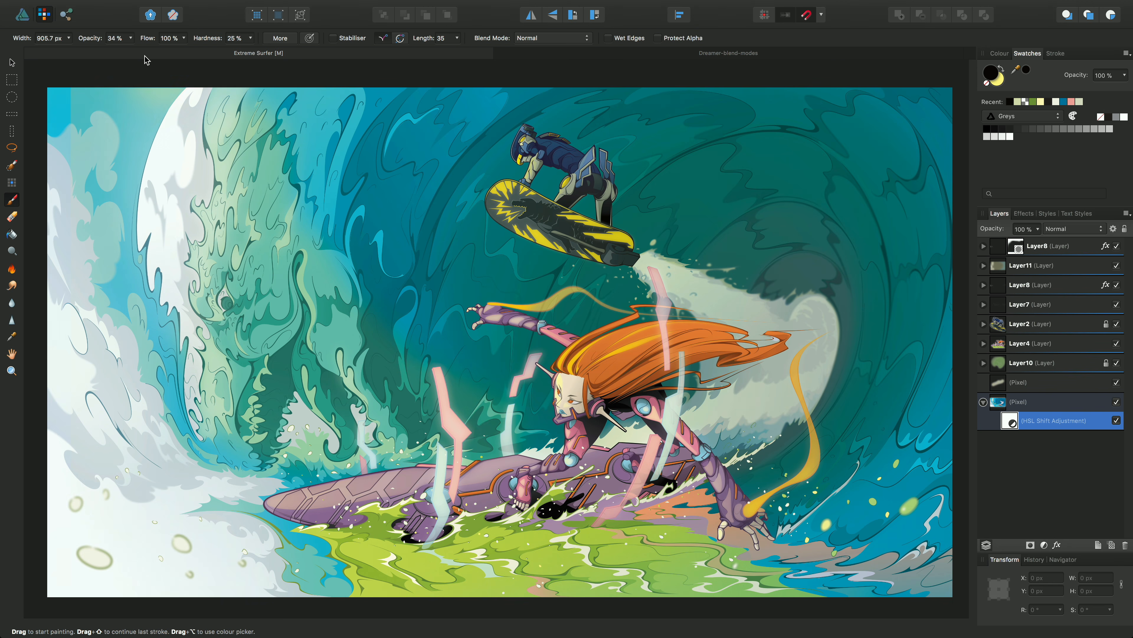
# Step: Set the brush opacity to 100% and paint black over the wave creature to fully mask the HSL adjustment there
pyautogui.moveTo(131, 40)
pyautogui.mouseDown()
pyautogui.moveTo(139, 58)
pyautogui.moveTo(195, 62)
pyautogui.mouseUp()
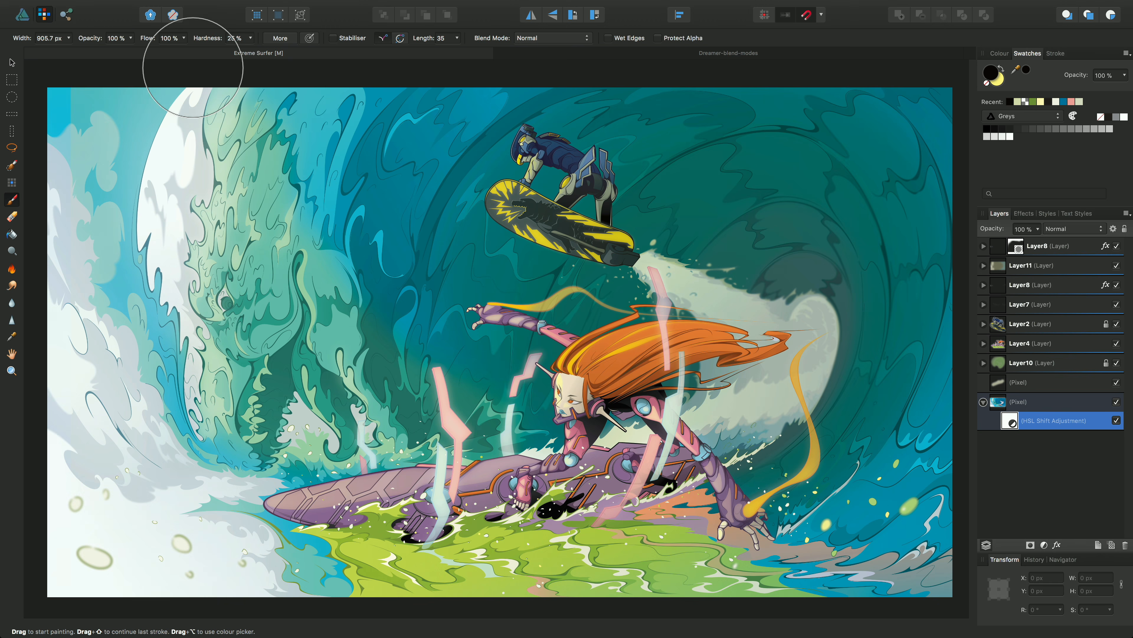
pyautogui.moveTo(451, 422)
pyautogui.mouseDown()
pyautogui.moveTo(464, 424)
pyautogui.moveTo(362, 401)
pyautogui.moveTo(307, 337)
pyautogui.moveTo(272, 286)
pyautogui.moveTo(255, 161)
pyautogui.moveTo(250, 357)
pyautogui.moveTo(286, 428)
pyautogui.moveTo(423, 435)
pyautogui.moveTo(276, 441)
pyautogui.moveTo(250, 366)
pyautogui.moveTo(279, 201)
pyautogui.moveTo(259, 214)
pyautogui.moveTo(281, 208)
pyautogui.mouseUp()
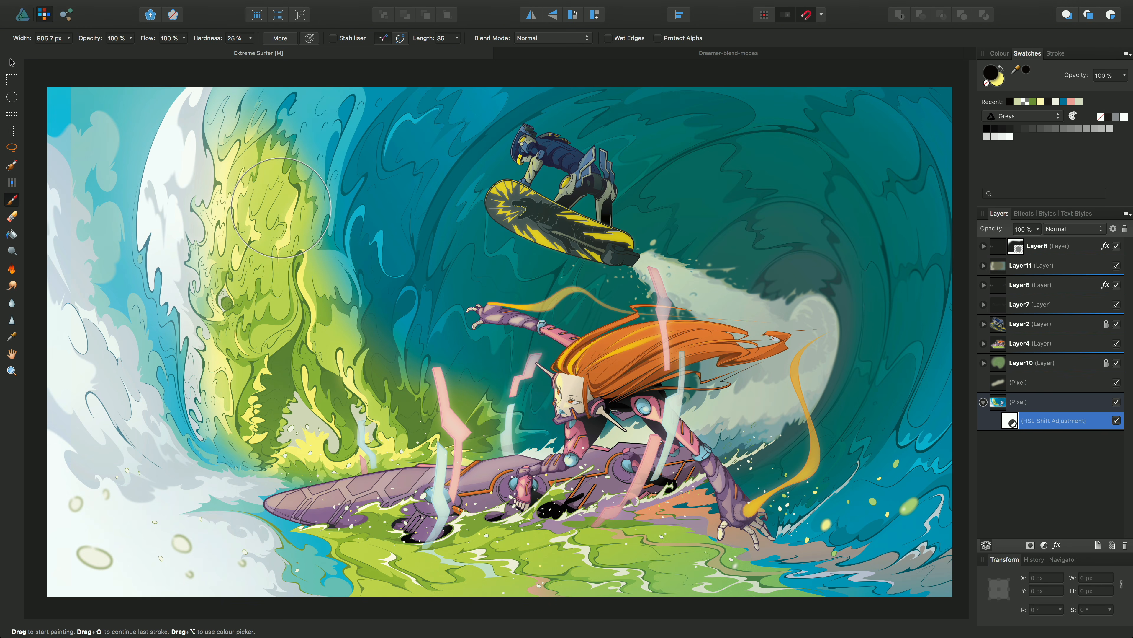
pyautogui.press('super+z')
pyautogui.press('super+z')
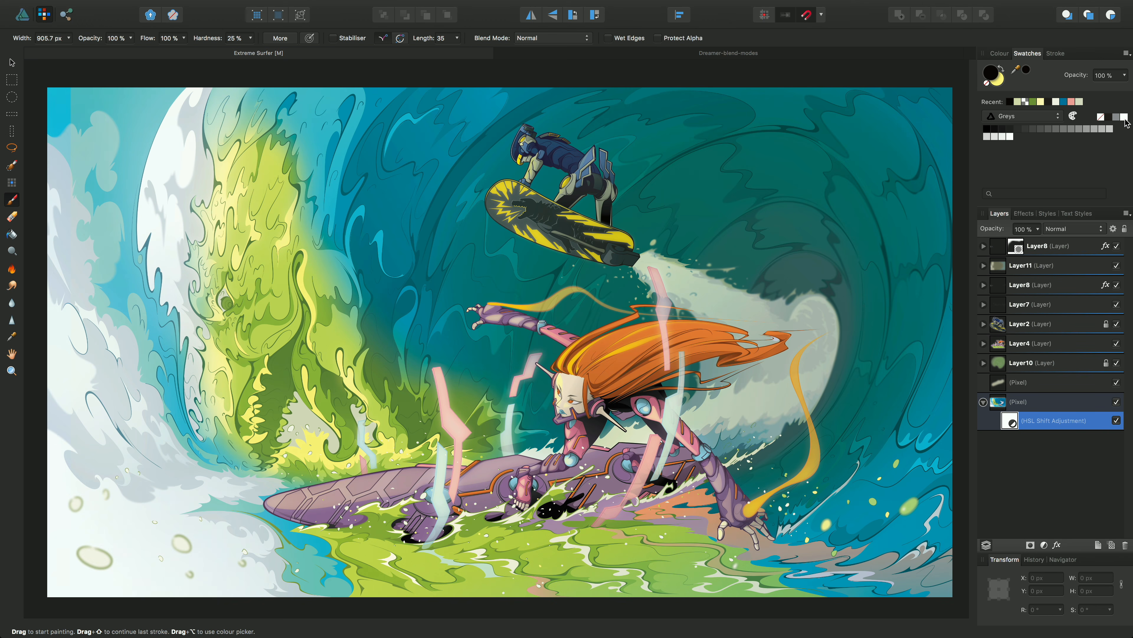
# Step: Paint white over the wave creature to restore the HSL adjustment, and repaint the area in mid grey for a partial effect
pyautogui.click(1124, 118)
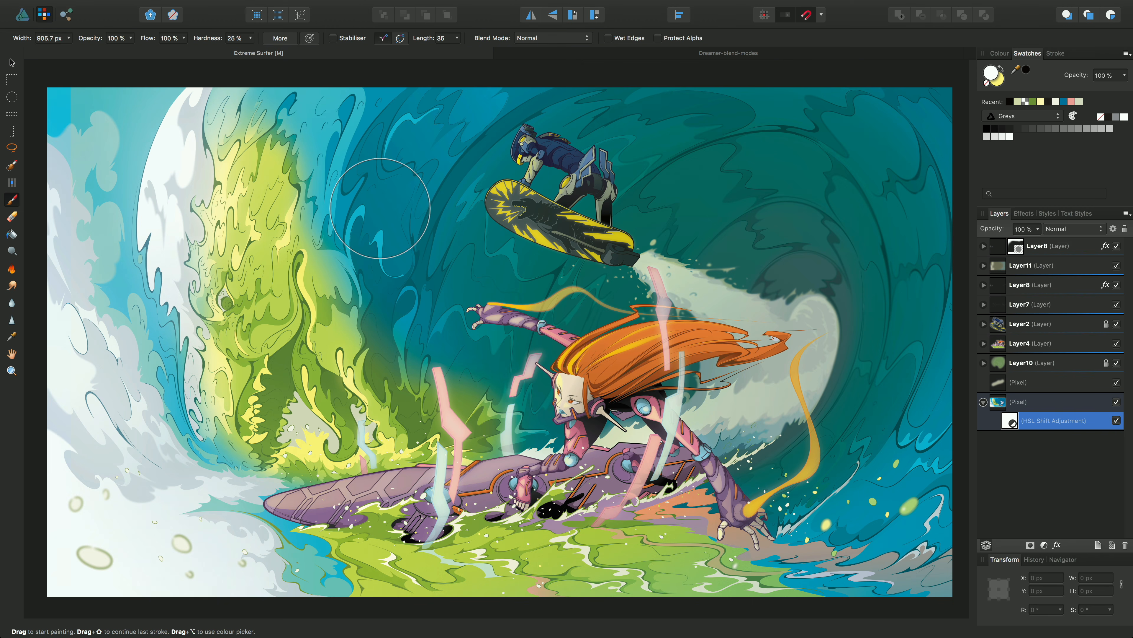
pyautogui.moveTo(241, 197)
pyautogui.mouseDown()
pyautogui.moveTo(289, 159)
pyautogui.moveTo(268, 166)
pyautogui.moveTo(379, 338)
pyautogui.moveTo(479, 405)
pyautogui.moveTo(455, 442)
pyautogui.moveTo(357, 440)
pyautogui.moveTo(250, 467)
pyautogui.moveTo(192, 344)
pyautogui.moveTo(188, 277)
pyautogui.moveTo(250, 344)
pyautogui.moveTo(397, 420)
pyautogui.mouseUp()
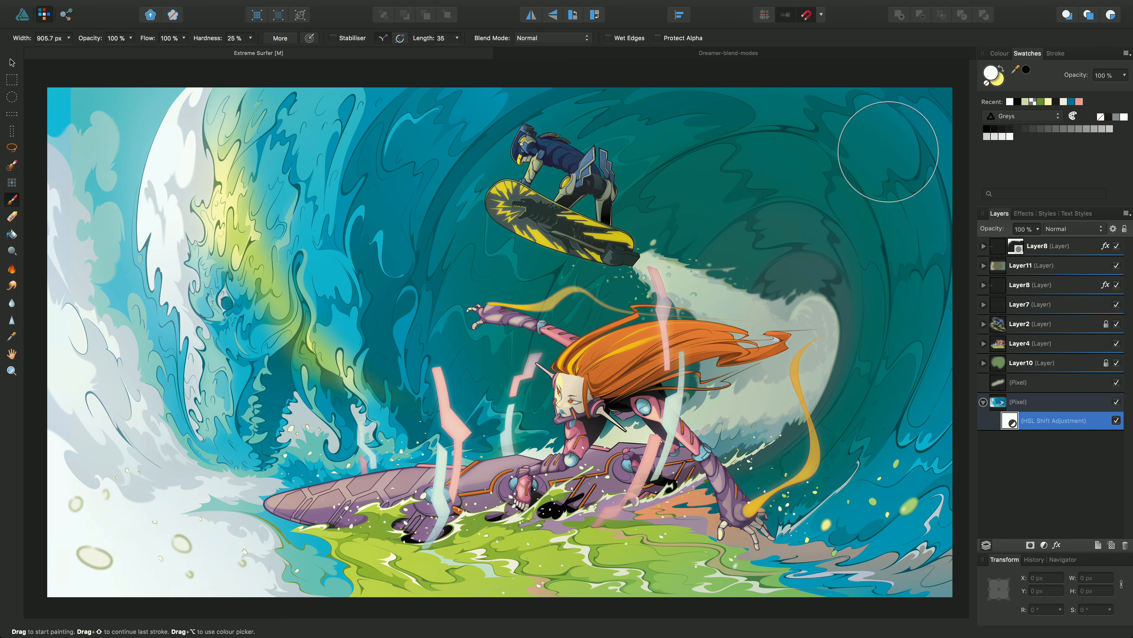
pyautogui.click(1062, 129)
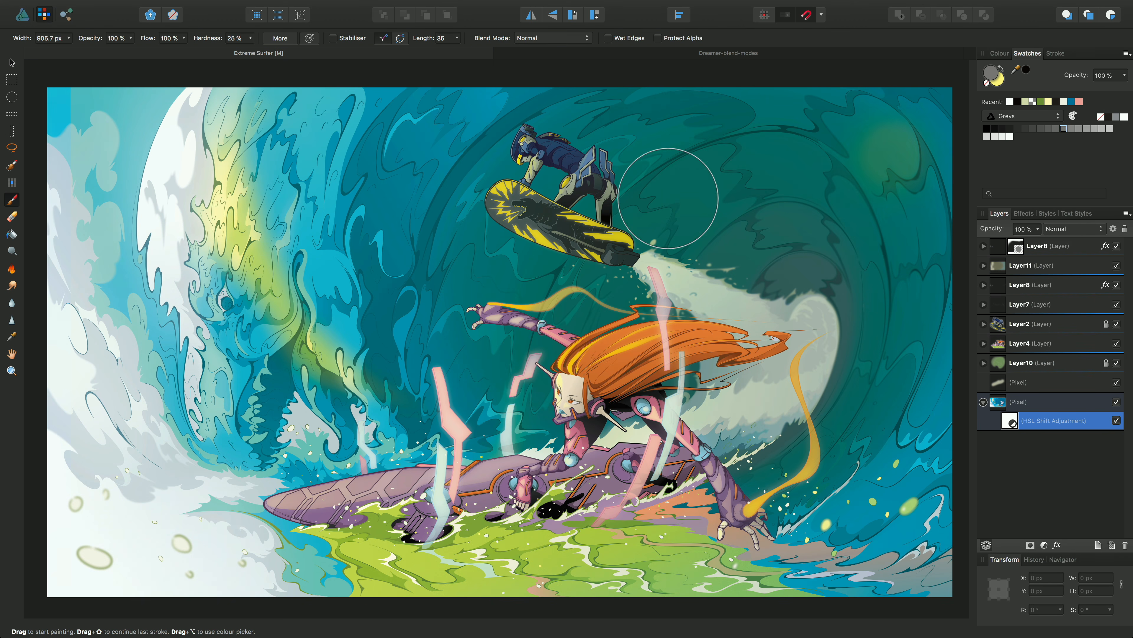
pyautogui.moveTo(375, 434)
pyautogui.mouseDown()
pyautogui.moveTo(416, 428)
pyautogui.moveTo(375, 369)
pyautogui.moveTo(504, 448)
pyautogui.moveTo(355, 345)
pyautogui.moveTo(282, 261)
pyautogui.moveTo(269, 232)
pyautogui.moveTo(347, 344)
pyautogui.moveTo(298, 280)
pyautogui.moveTo(256, 102)
pyautogui.moveTo(211, 230)
pyautogui.moveTo(194, 349)
pyautogui.moveTo(201, 366)
pyautogui.moveTo(216, 288)
pyautogui.moveTo(224, 404)
pyautogui.moveTo(237, 332)
pyautogui.moveTo(229, 435)
pyautogui.moveTo(247, 422)
pyautogui.moveTo(255, 378)
pyautogui.moveTo(298, 363)
pyautogui.moveTo(334, 417)
pyautogui.moveTo(293, 362)
pyautogui.moveTo(229, 336)
pyautogui.moveTo(201, 259)
pyautogui.moveTo(207, 179)
pyautogui.moveTo(232, 140)
pyautogui.moveTo(259, 156)
pyautogui.moveTo(281, 125)
pyautogui.moveTo(325, 225)
pyautogui.moveTo(343, 310)
pyautogui.moveTo(402, 379)
pyautogui.moveTo(516, 411)
pyautogui.moveTo(384, 345)
pyautogui.moveTo(322, 271)
pyautogui.moveTo(293, 206)
pyautogui.moveTo(387, 341)
pyautogui.moveTo(355, 292)
pyautogui.mouseUp()
pyautogui.press('v')
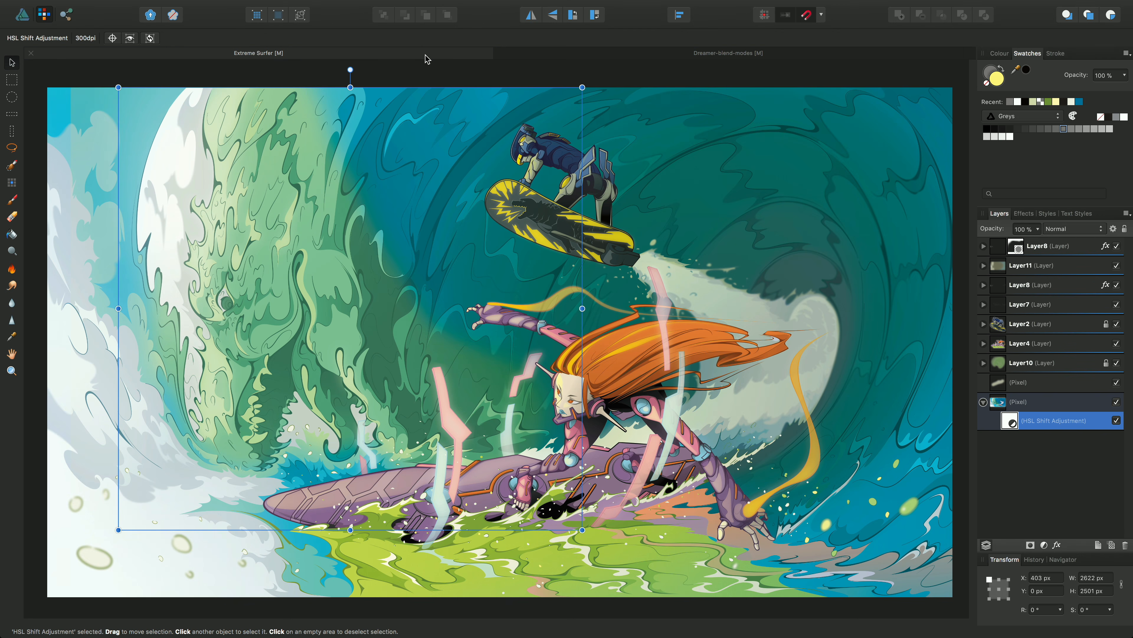
# Step: Switch to the Dreamer-blend-modes document and add an HSL adjustment above all layers with a 180° hue shift
pyautogui.click(555, 56)
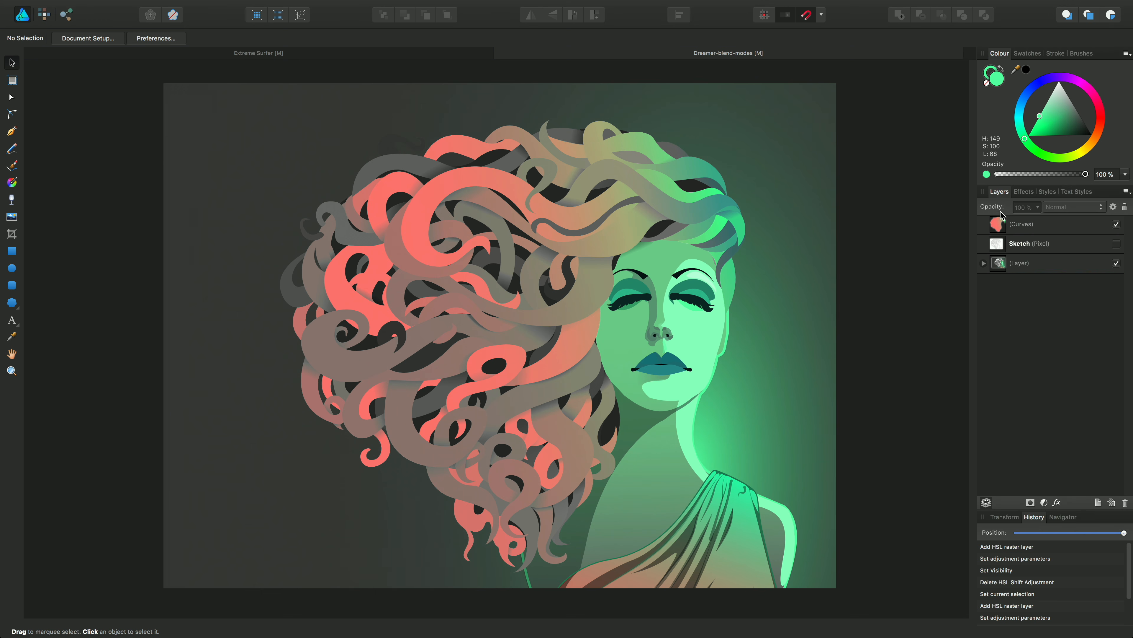
pyautogui.click(1044, 503)
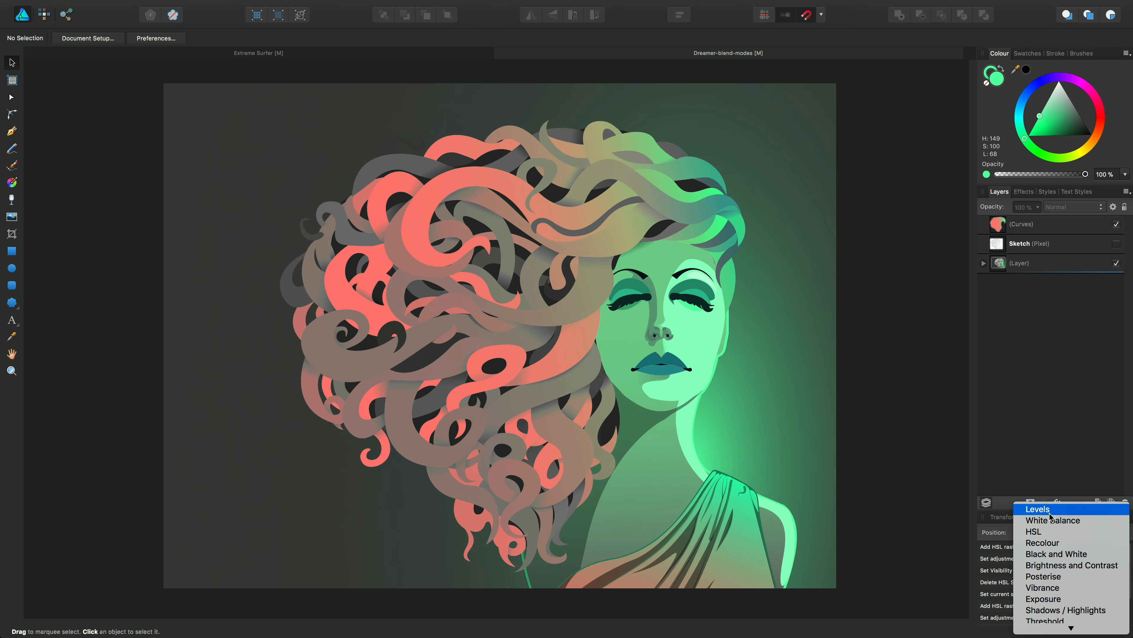
pyautogui.click(1035, 531)
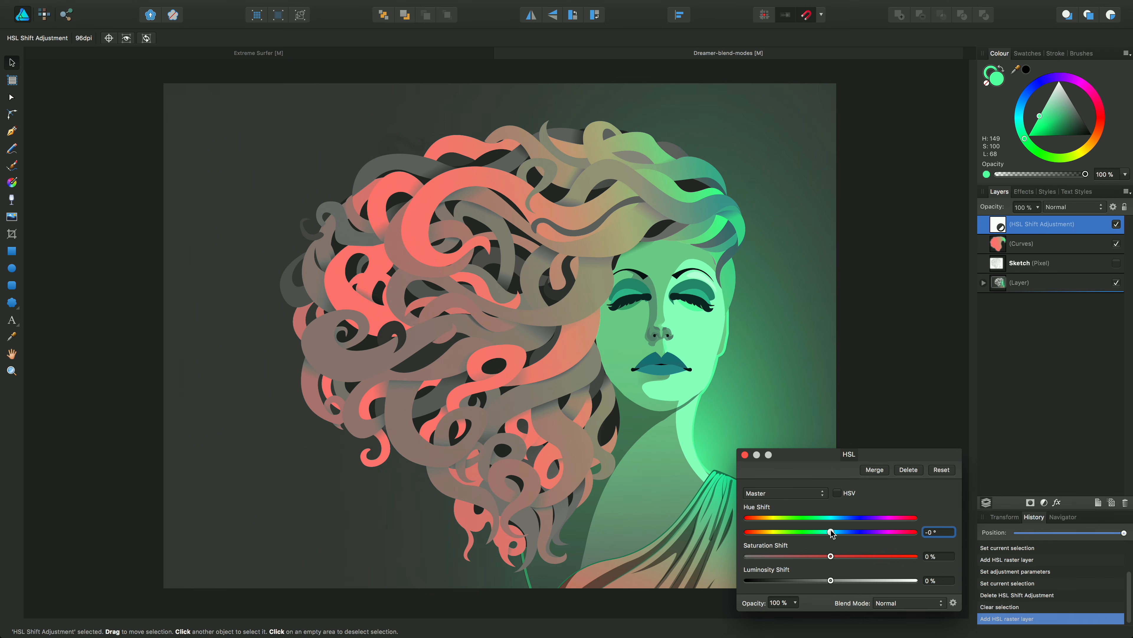
pyautogui.moveTo(832, 533); pyautogui.dragTo(939, 545)
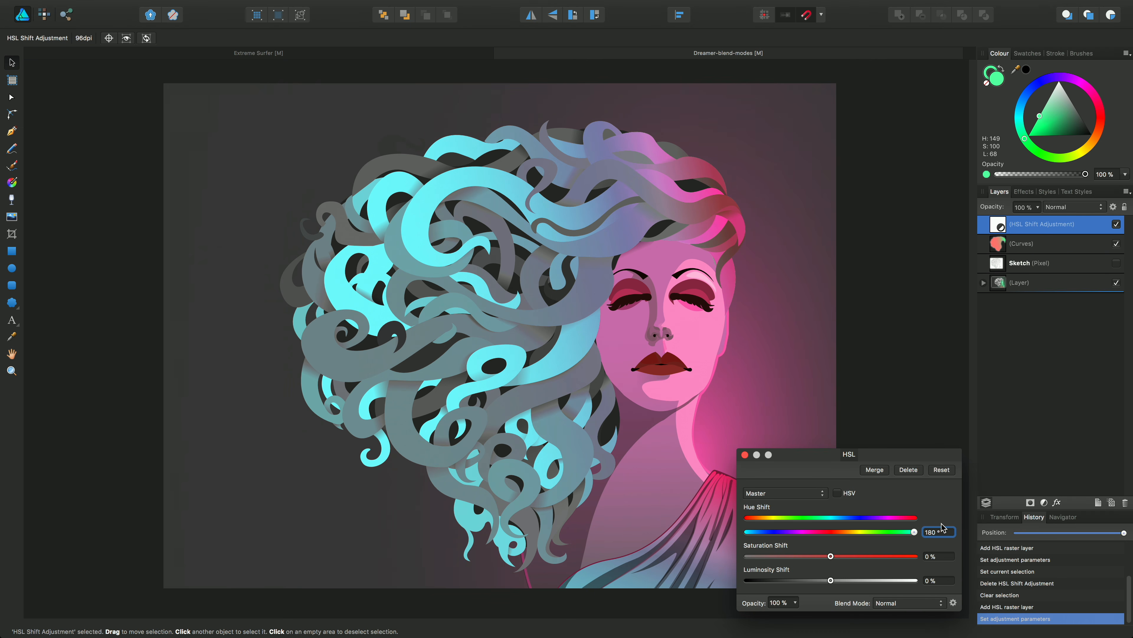
# Step: Apply the Curves layer as a mask on the HSL adjustment, and toggle the mask's visibility off and back on
pyautogui.click(1024, 249)
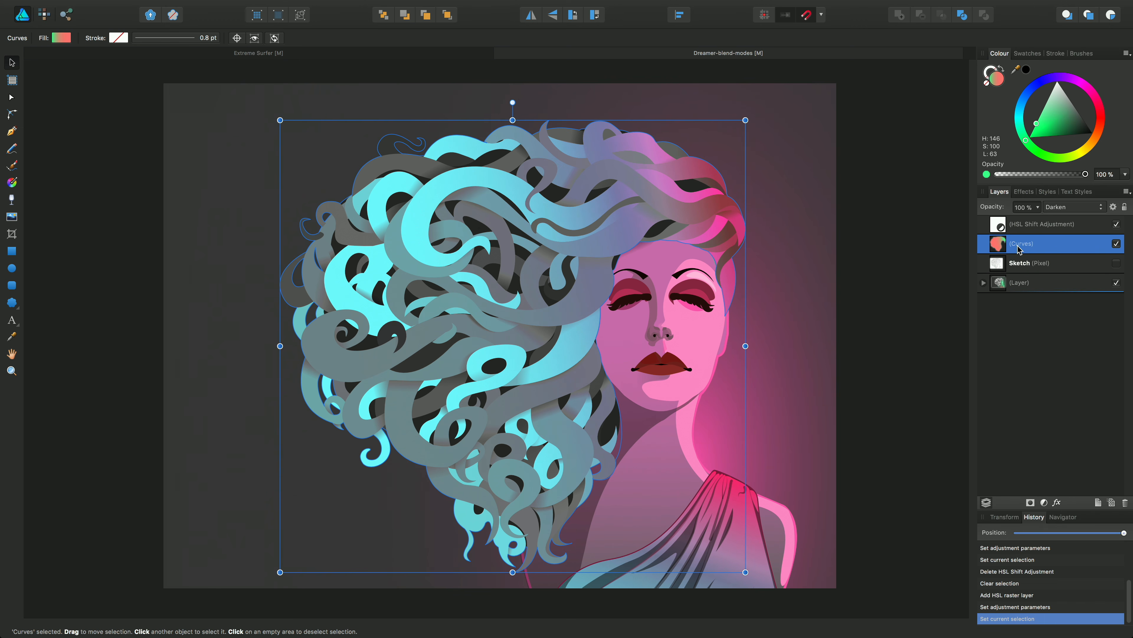
pyautogui.doubleClick(1019, 249)
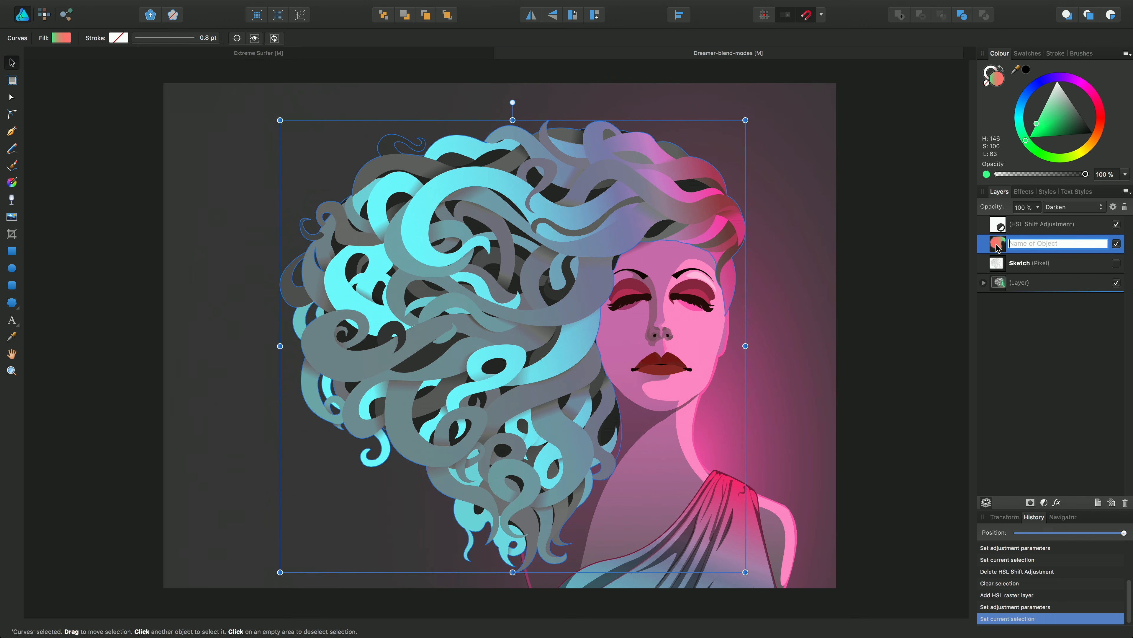
pyautogui.moveTo(998, 248); pyautogui.dragTo(1008, 227)
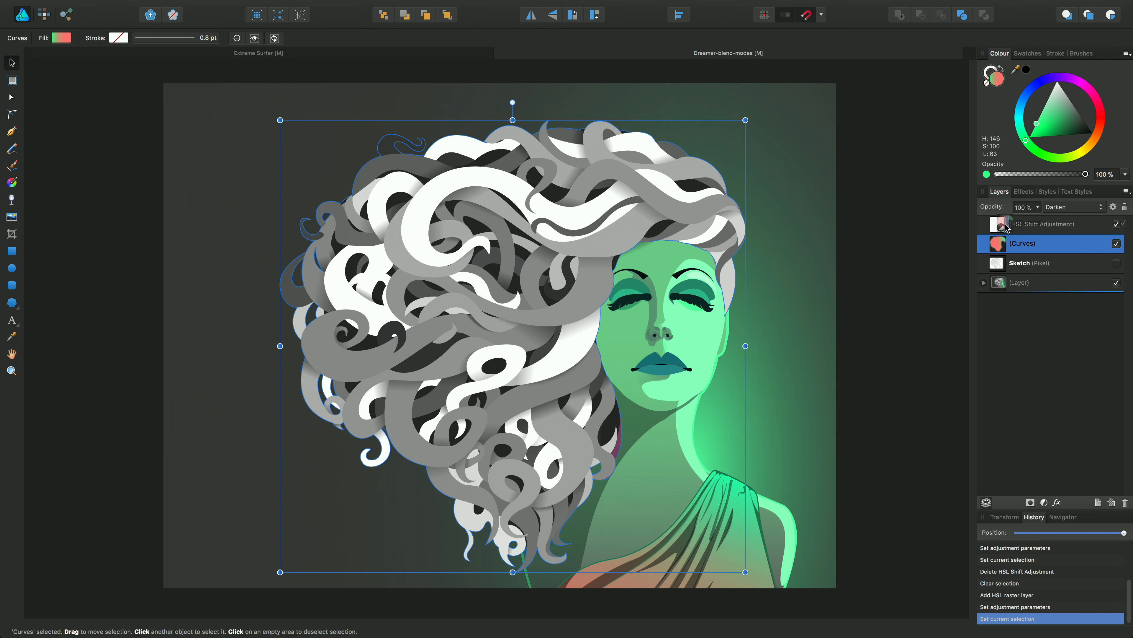
pyautogui.moveTo(1006, 228); pyautogui.dragTo(1008, 226)
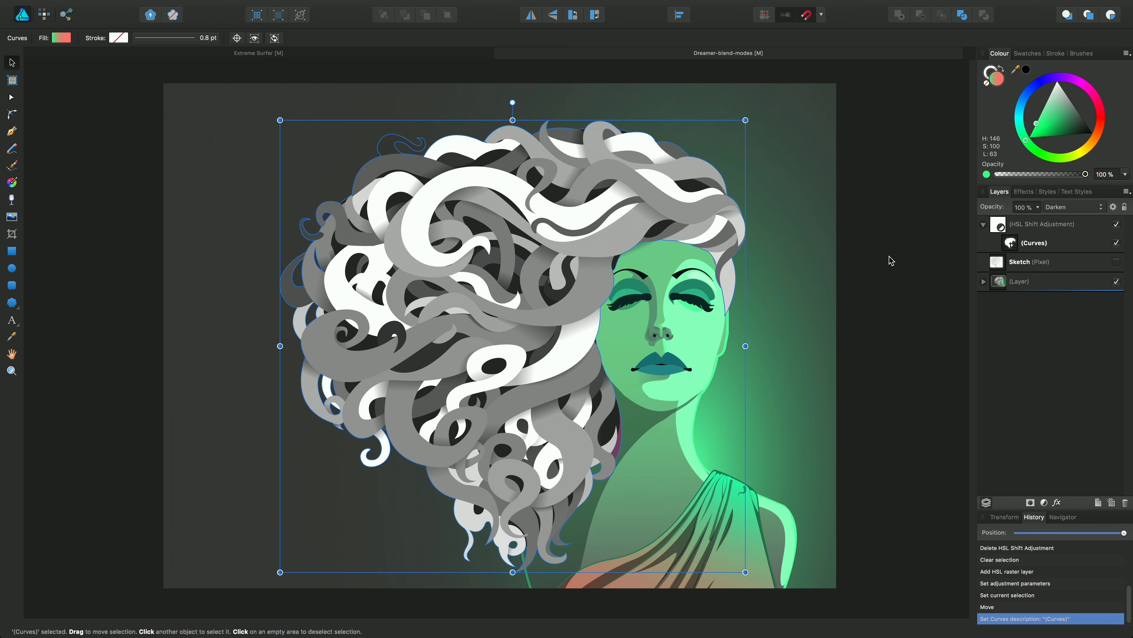
pyautogui.click(1116, 243)
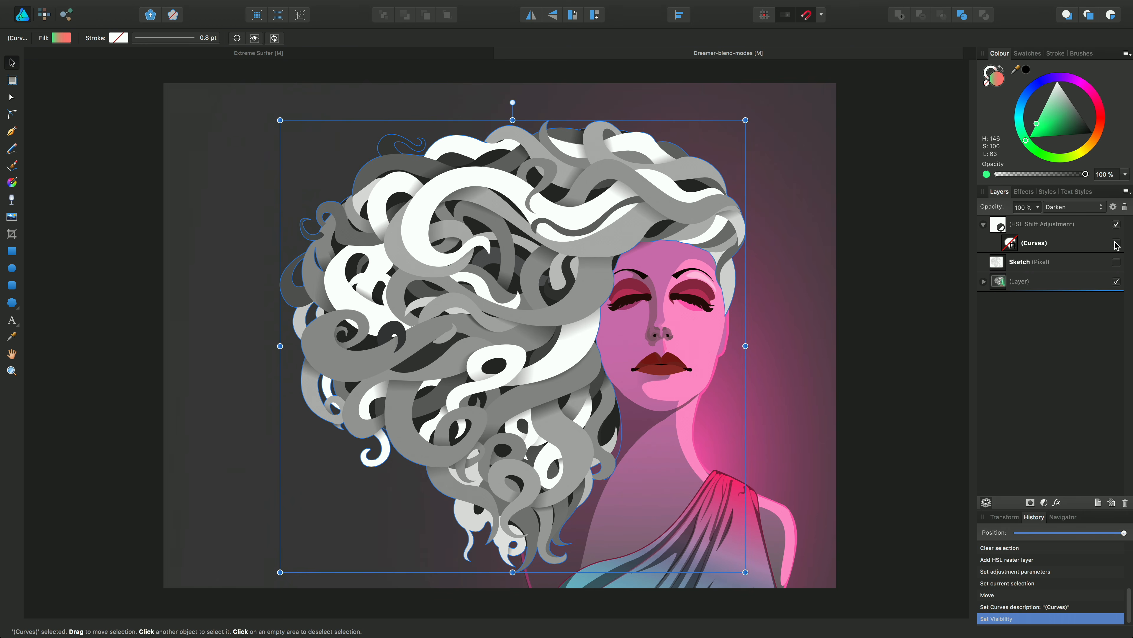
pyautogui.click(1116, 243)
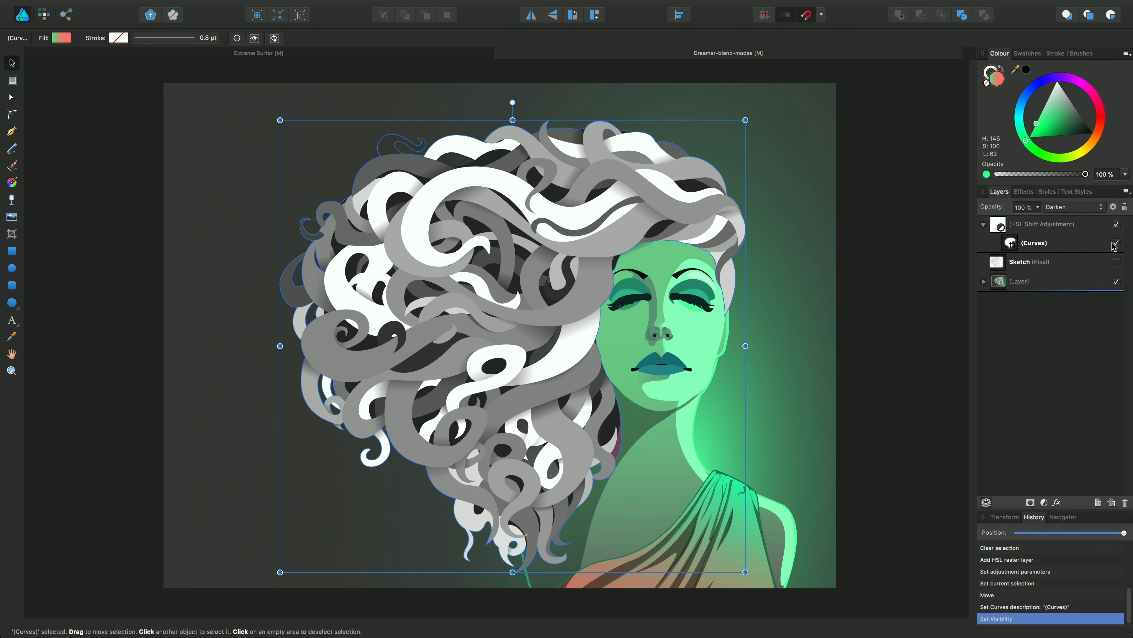